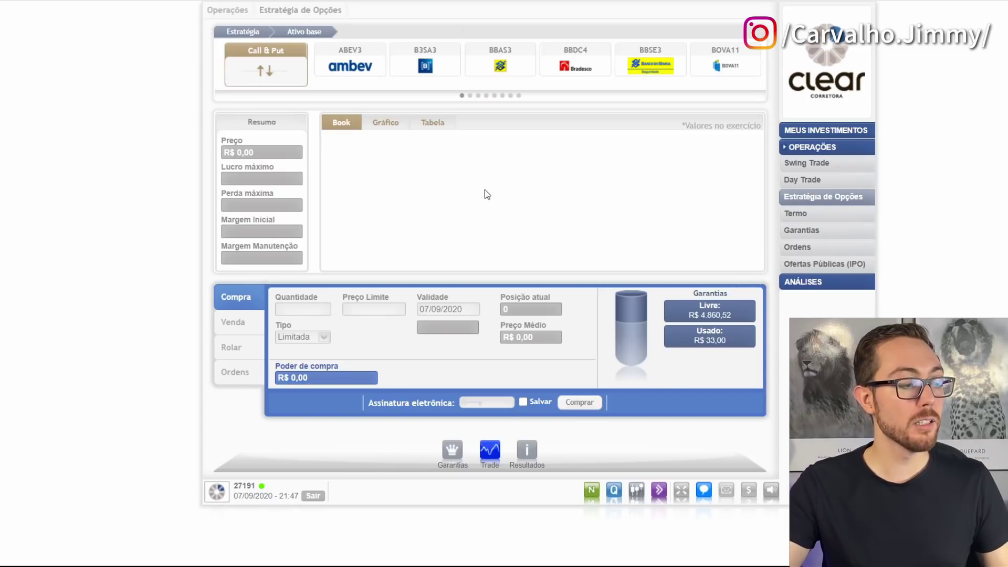
# Open the guarantees page and bring up the transfer of available cash into the options strategy guarantees, leaving without sending a value
pyautogui.click(452, 451)
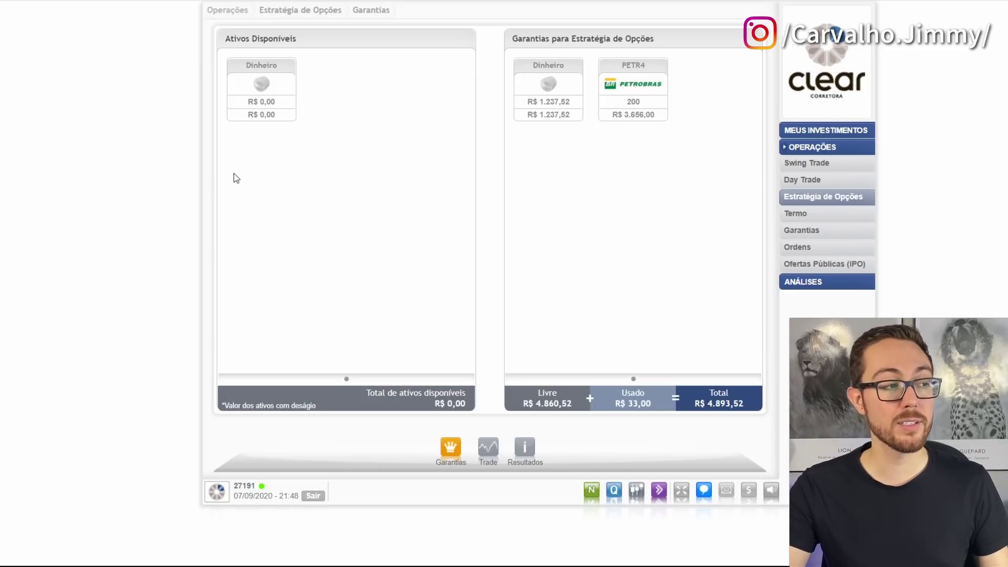
pyautogui.moveTo(242, 92); pyautogui.dragTo(483, 125)
pyautogui.moveTo(265, 84); pyautogui.dragTo(702, 159)
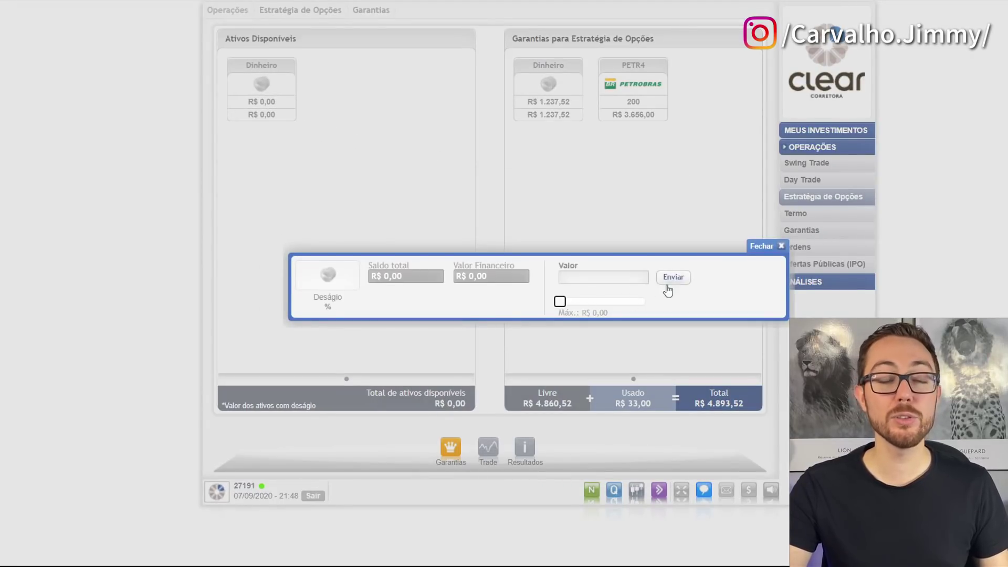
pyautogui.click(644, 276)
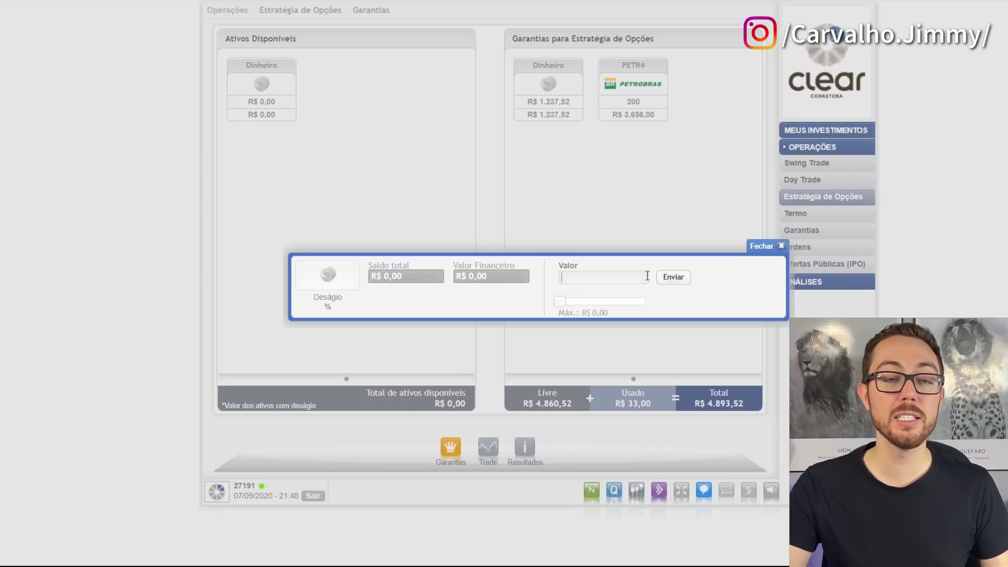
pyautogui.click(780, 247)
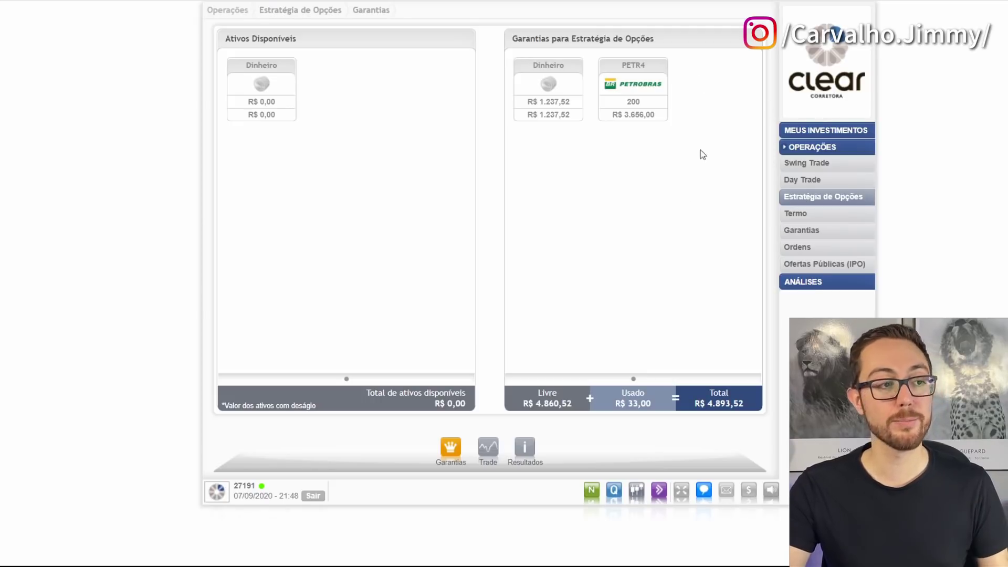
# Return to the trading view and choose the Call & Put strategy on PETR4 with the 21/set/2020 expiry
pyautogui.click(488, 447)
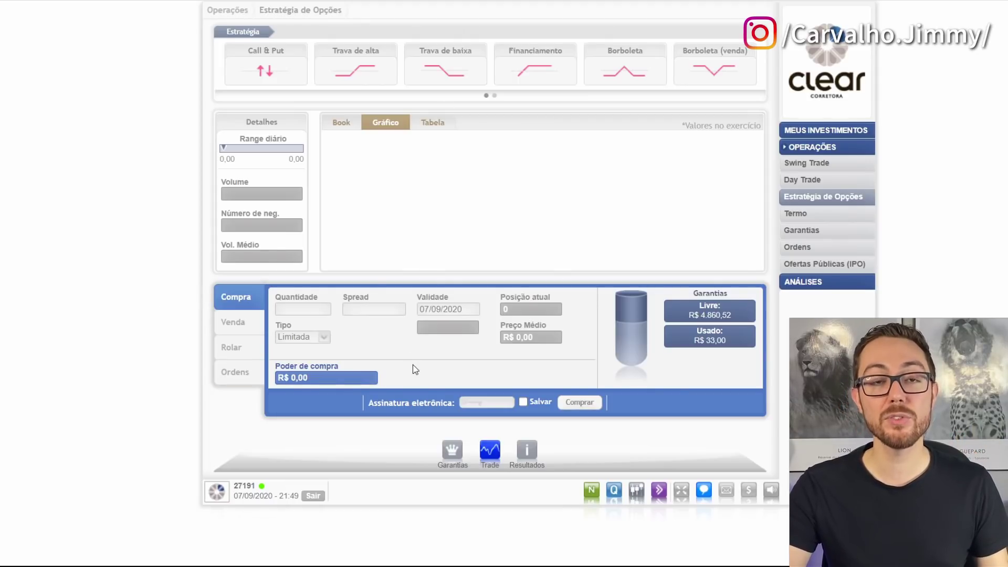
pyautogui.click(276, 74)
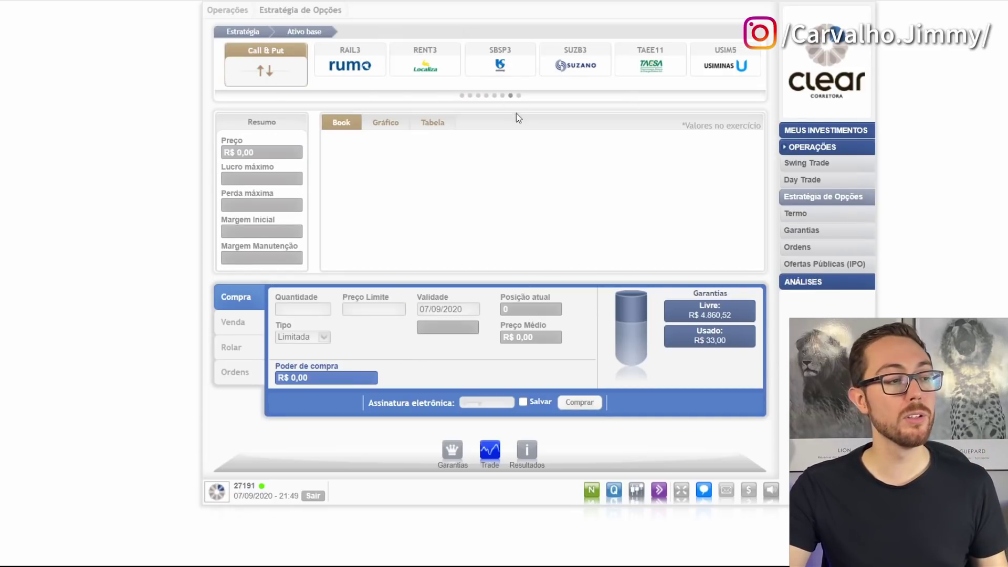
pyautogui.click(503, 96)
pyautogui.click(557, 68)
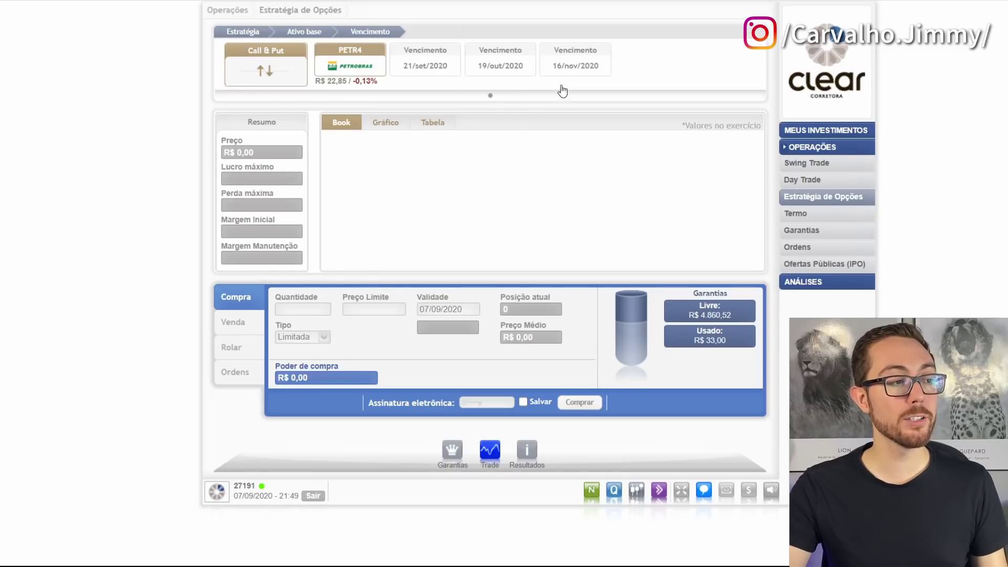
pyautogui.click(426, 58)
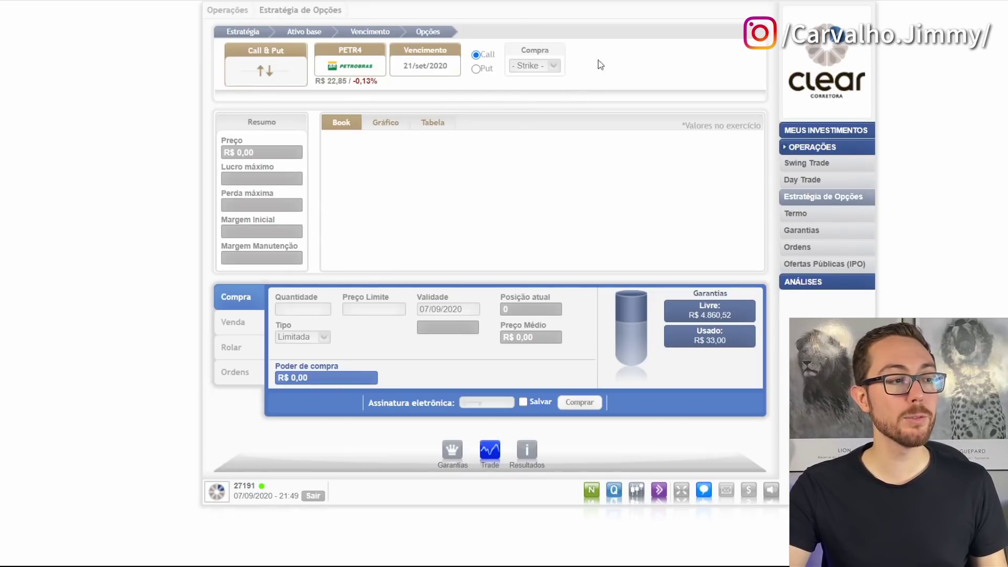
# Choose a Put option with the 21,03 strike (PETRU210)
pyautogui.click(477, 69)
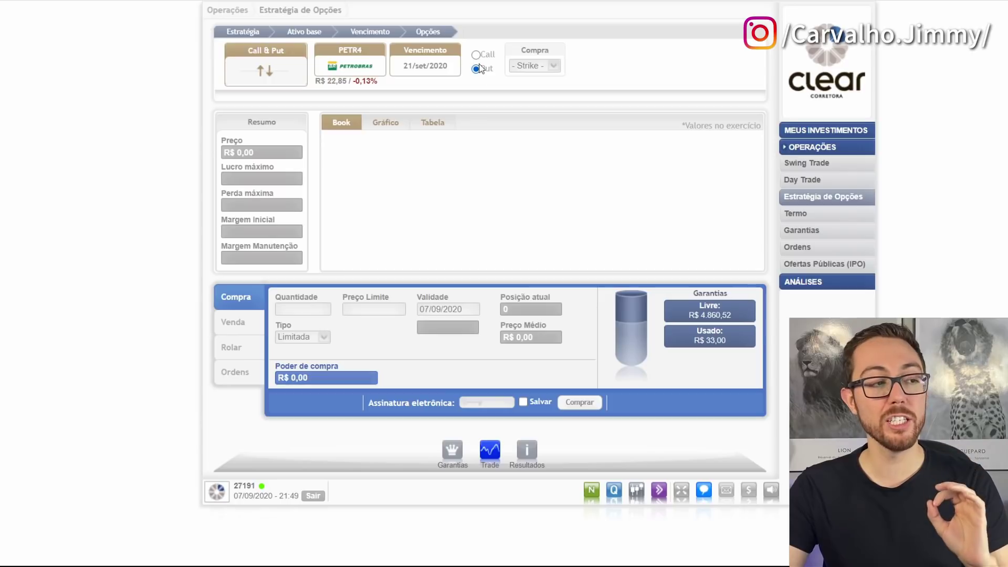
pyautogui.click(476, 55)
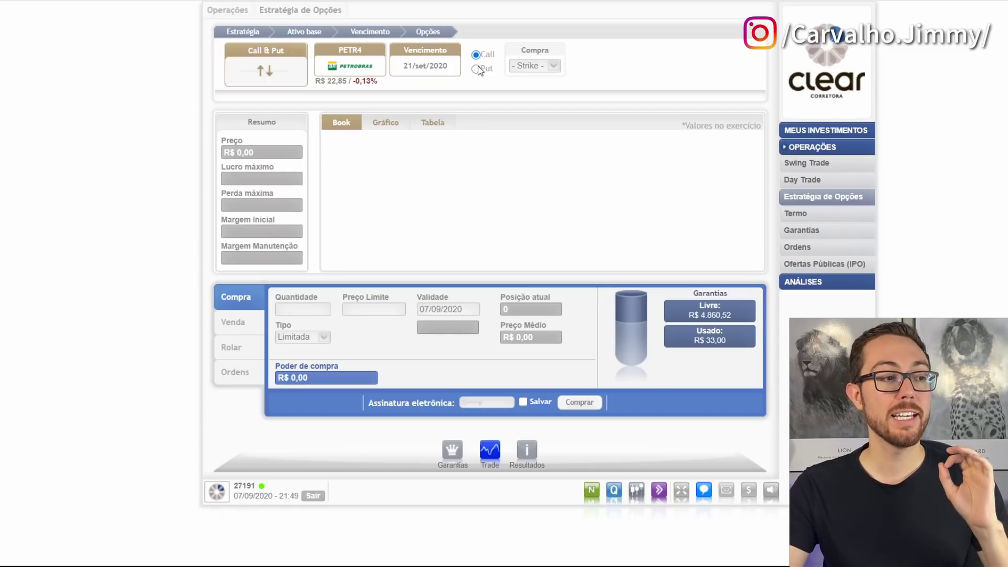
pyautogui.click(478, 69)
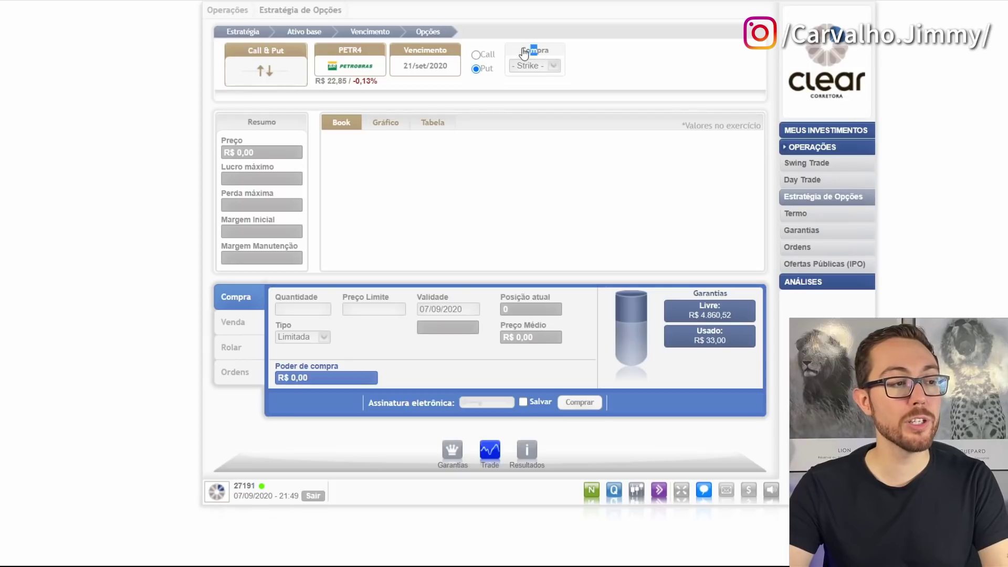
pyautogui.click(580, 45)
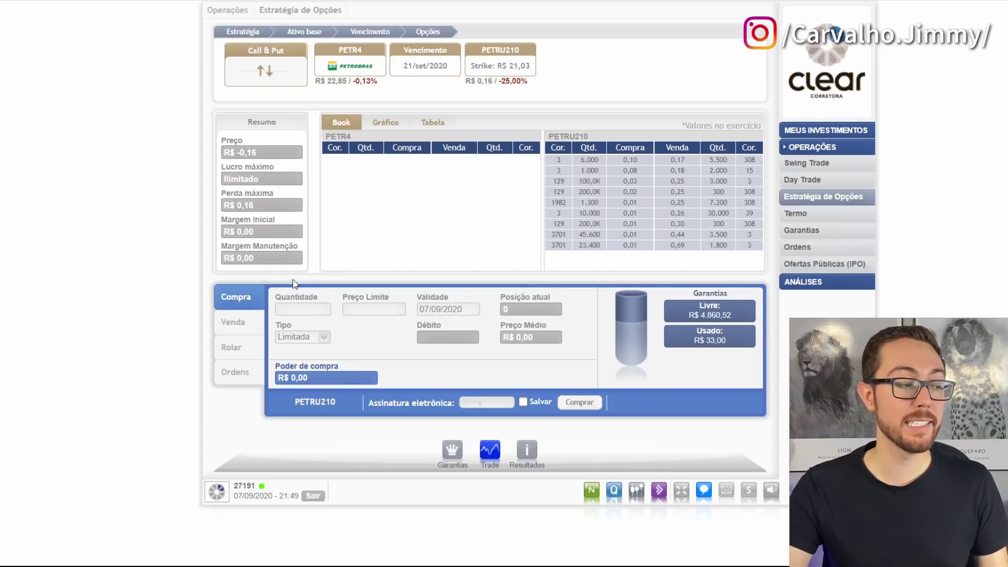
# Fill in a sell order for PETRU210 with quantity 100 and limit price 0,16
pyautogui.click(236, 323)
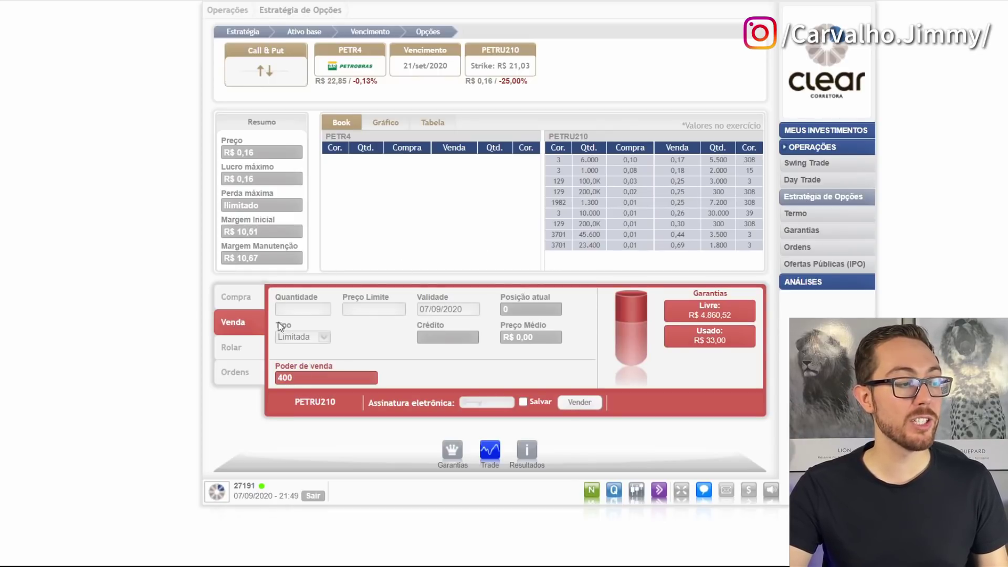
pyautogui.click(303, 309)
pyautogui.write('100')
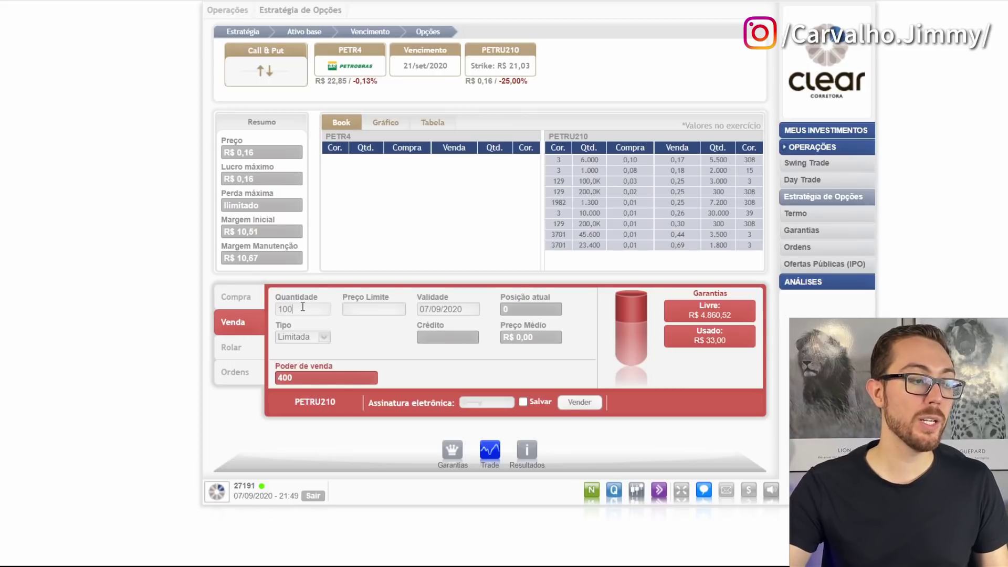
pyautogui.write('0,16')
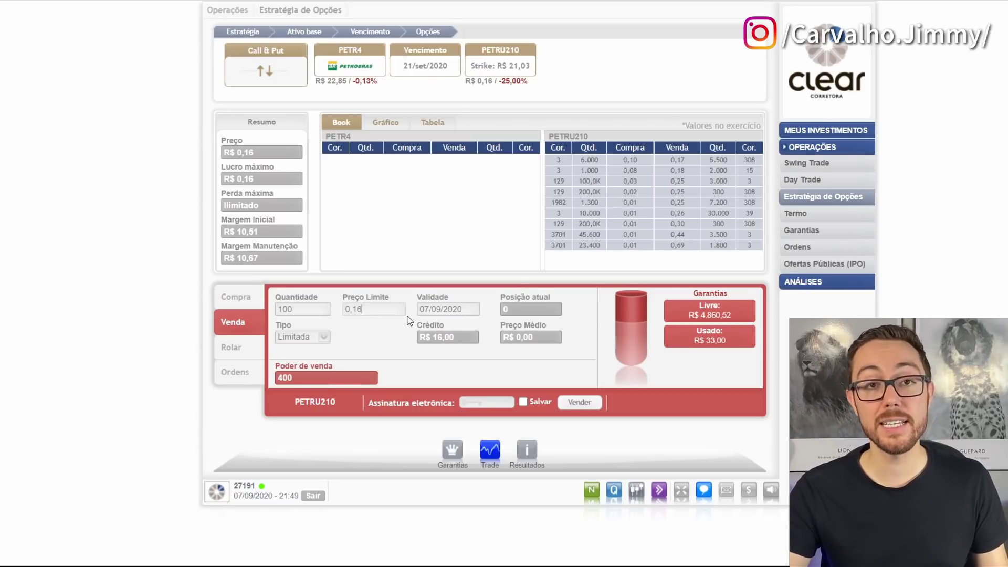
pyautogui.click(434, 308)
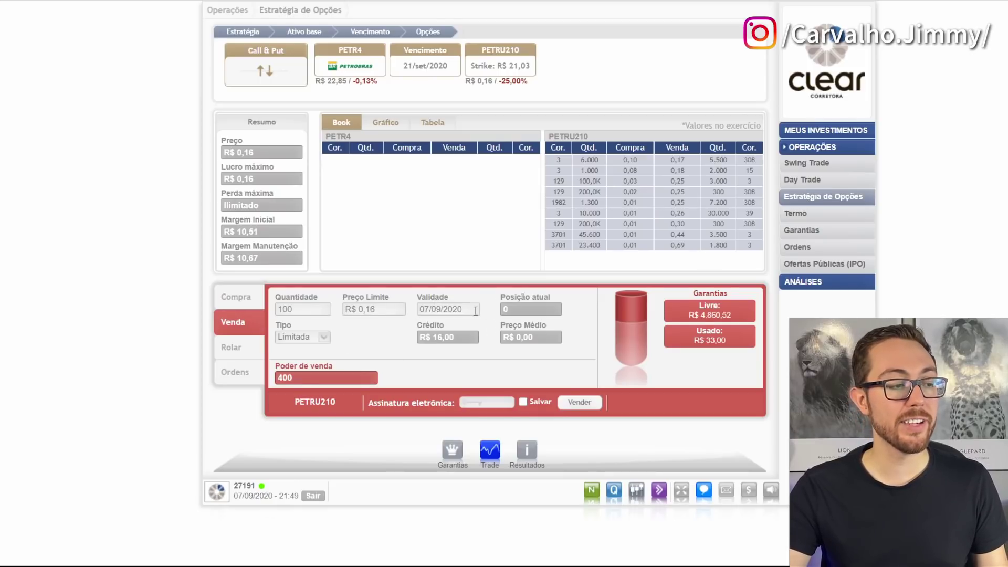
# Enter the electronic signature and submit the PETRU210 sell order
pyautogui.click(482, 403)
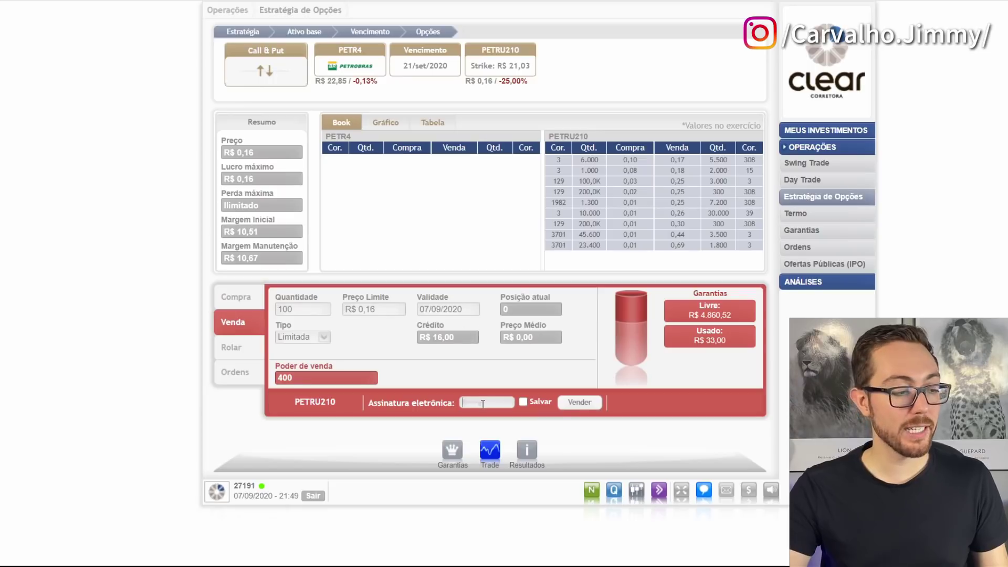
pyautogui.write('•••••••')
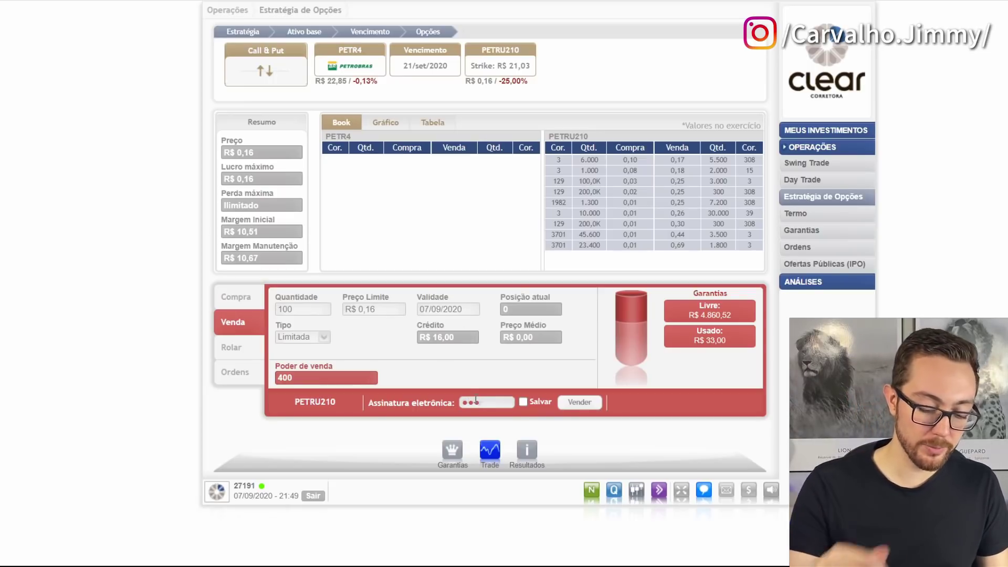
pyautogui.click(594, 400)
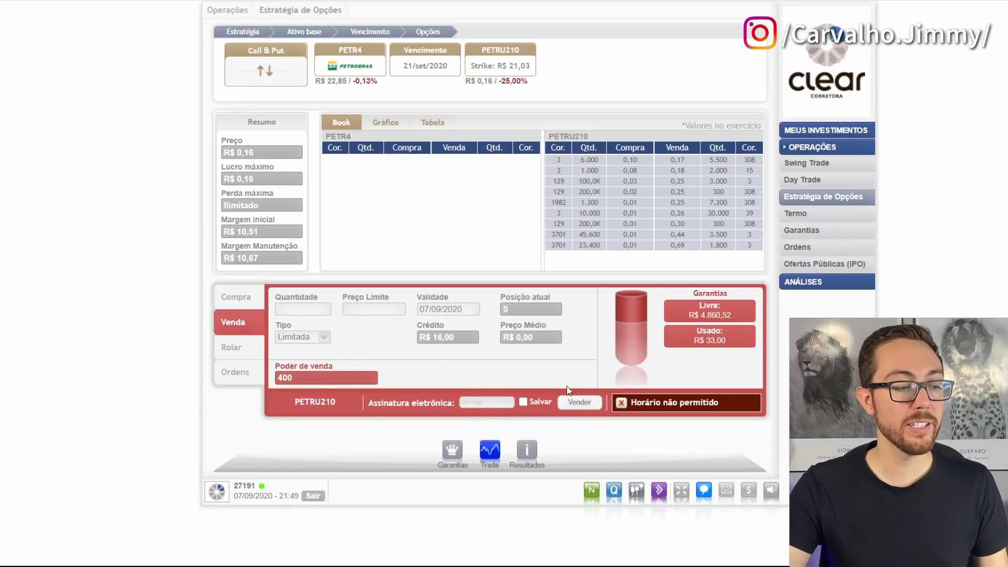
pyautogui.moveTo(703, 403); pyautogui.dragTo(632, 404)
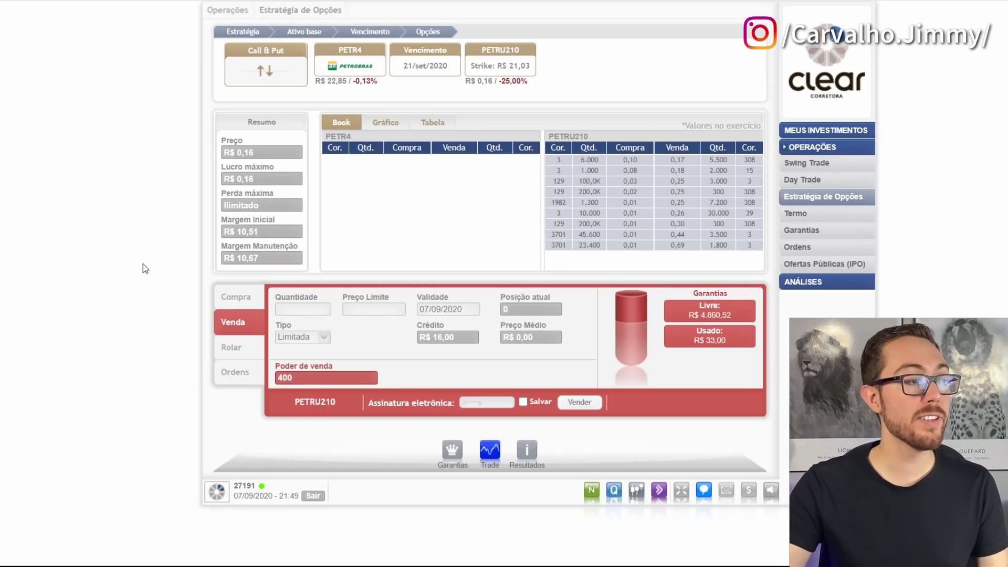
# Set up a Trava de alta on PETR4 expiring 21/set/2020, buying the 25,03 call and selling the 26,03 call
pyautogui.click(243, 33)
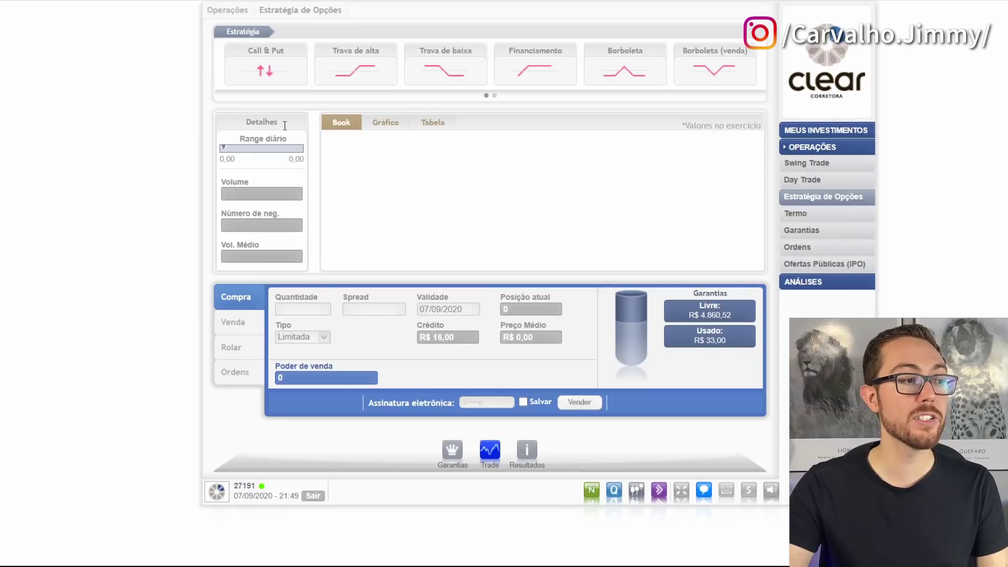
pyautogui.click(354, 62)
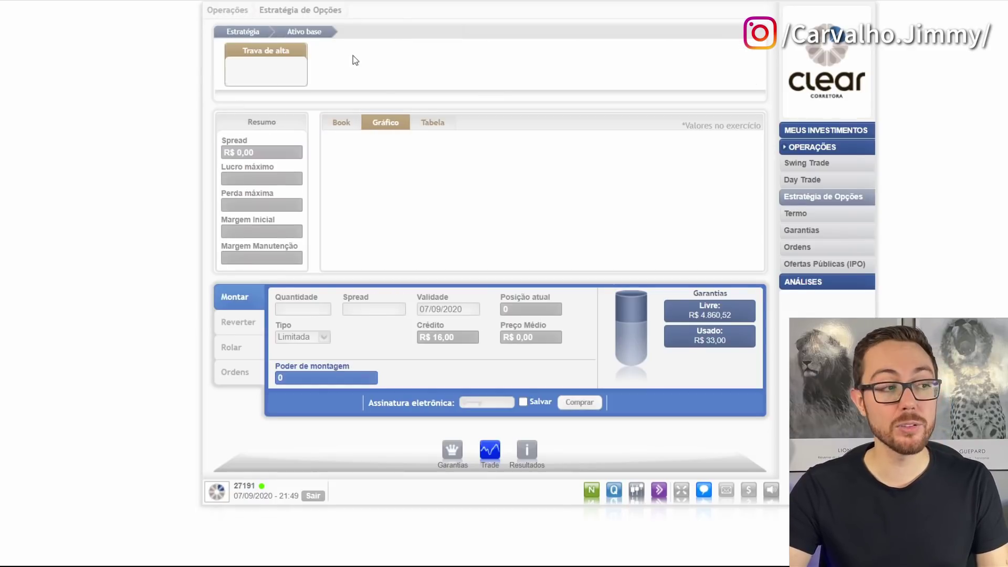
pyautogui.click(498, 96)
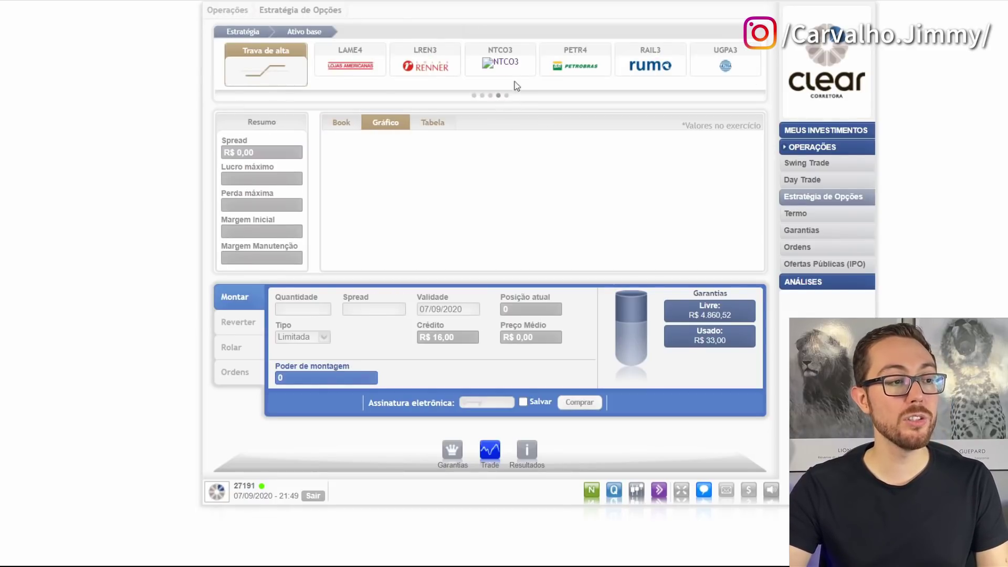
pyautogui.click(565, 68)
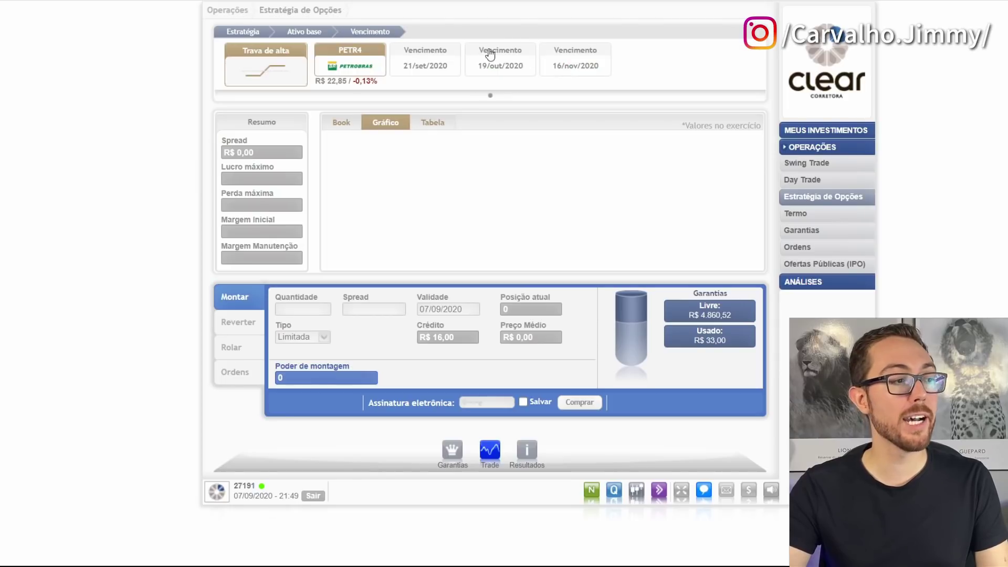
pyautogui.click(490, 56)
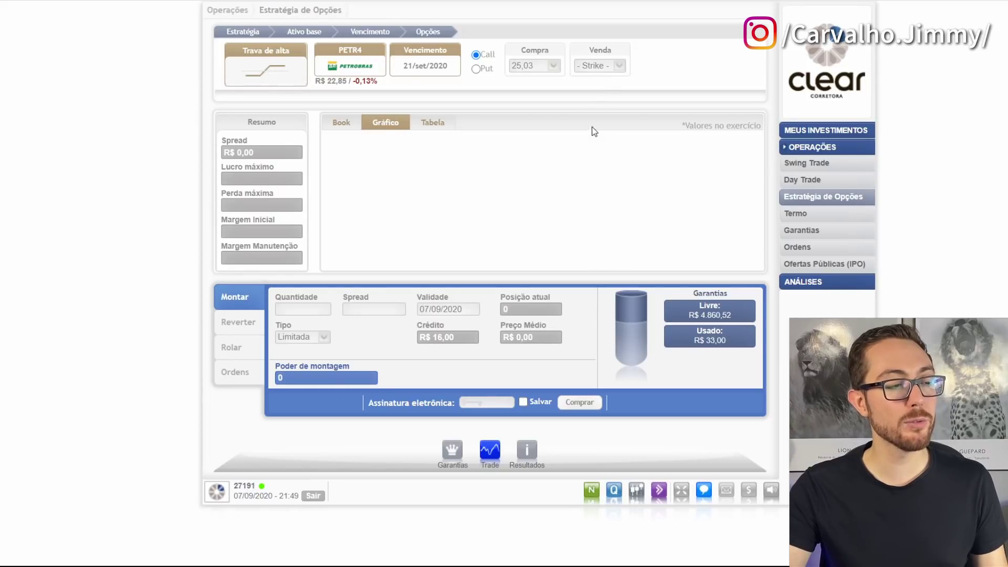
pyautogui.click(588, 90)
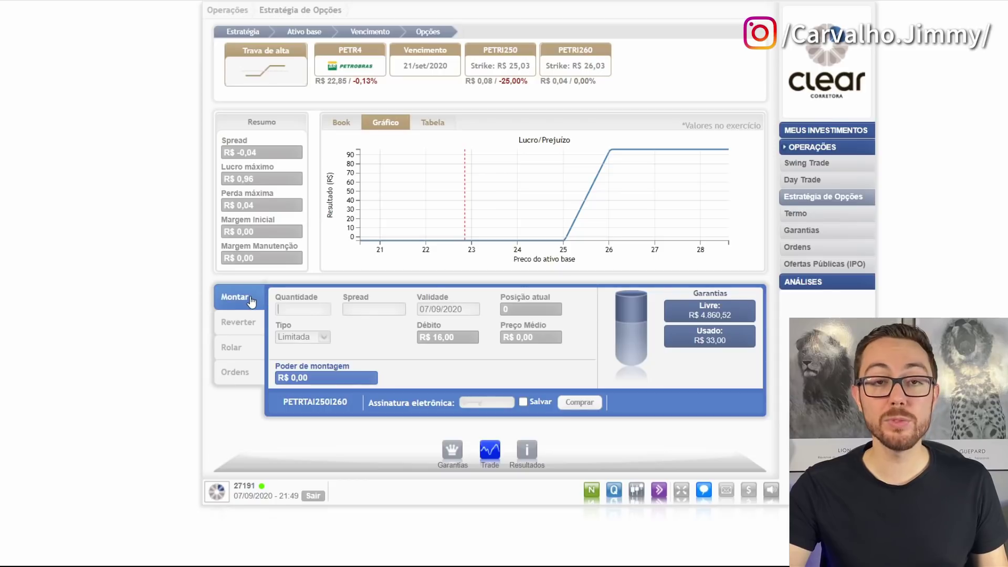
# Fill in the Trava de alta order with quantity 300 and spread 0,04, and go to the electronic signature field
pyautogui.click(296, 314)
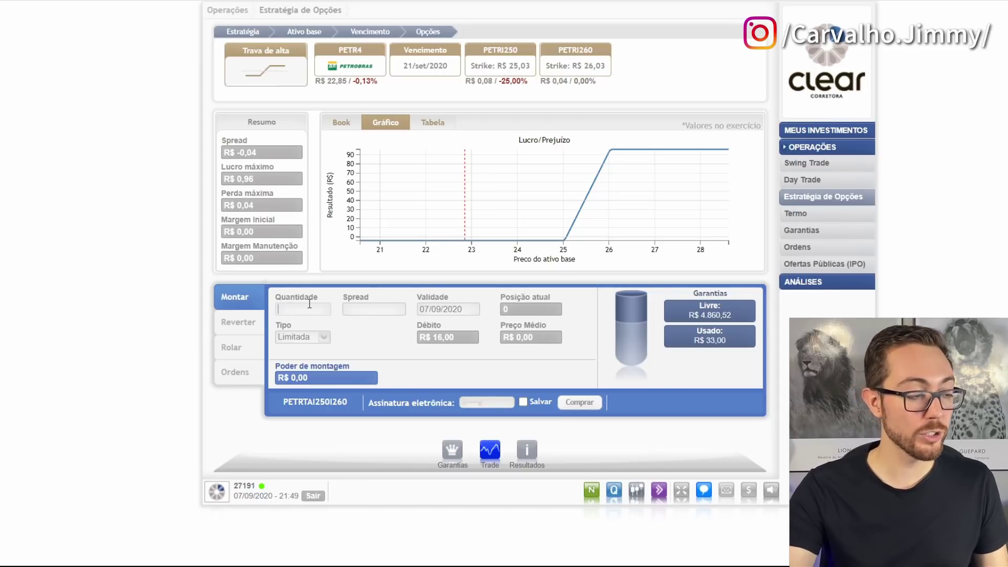
pyautogui.write('300')
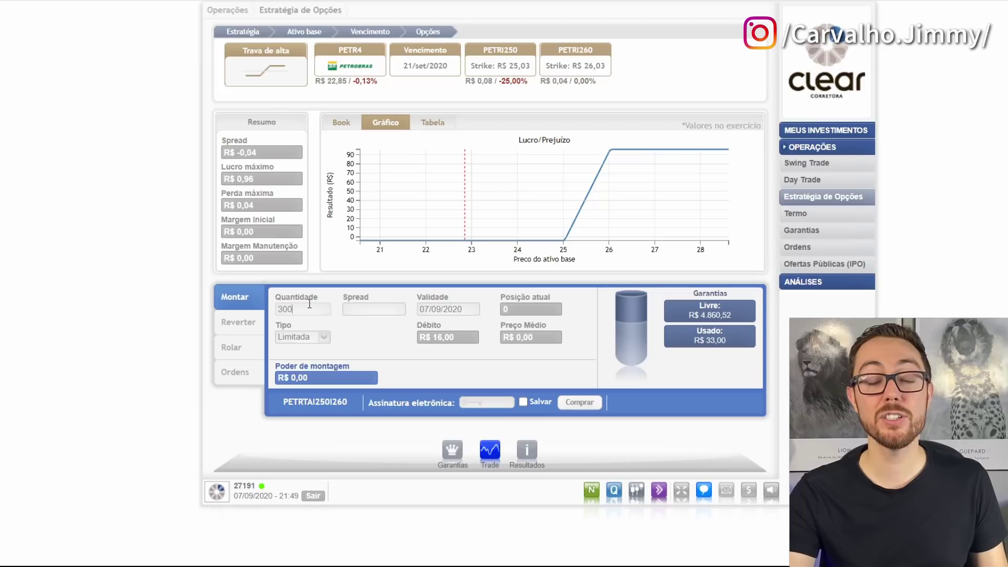
pyautogui.press('Tab')
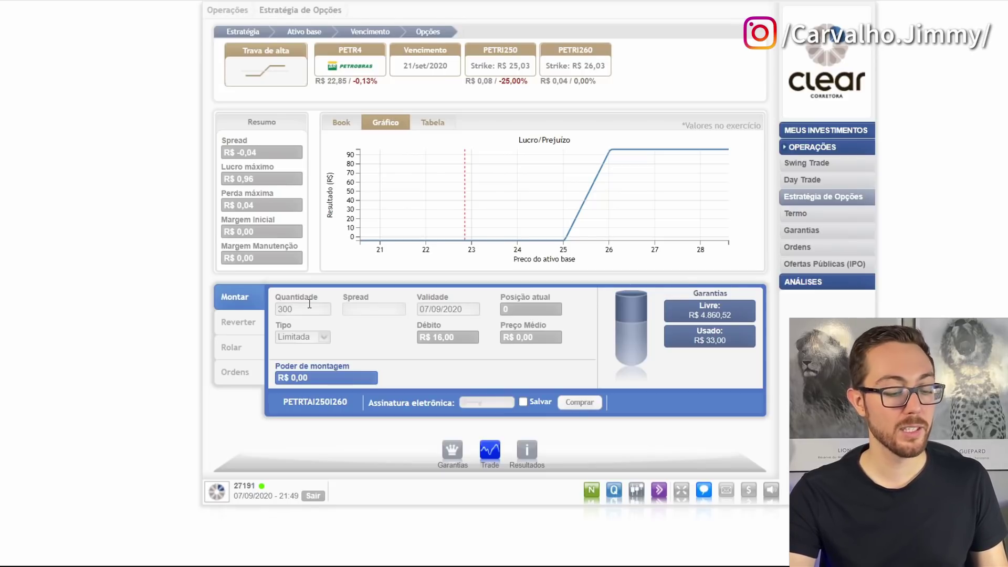
pyautogui.write('0,')
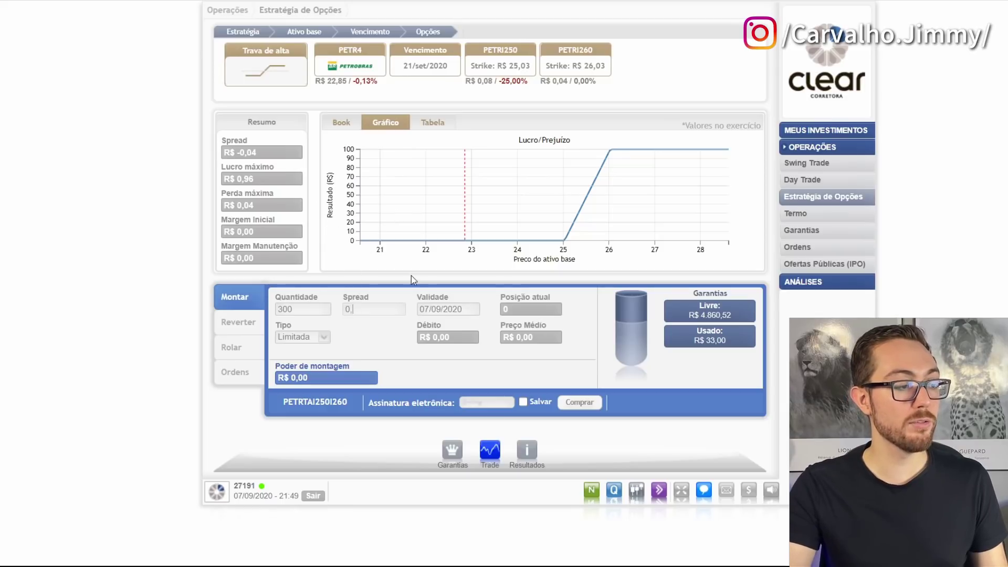
pyautogui.write('04')
pyautogui.click(478, 401)
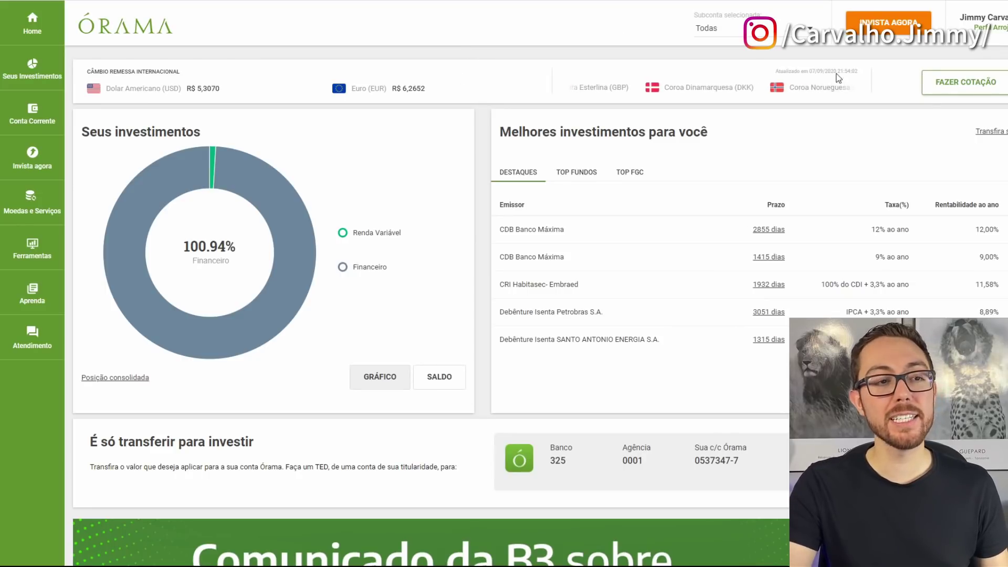
# Switch to Órama, open its Home Broker and enter PETRU210 as the asset in the order form
pyautogui.click(878, 25)
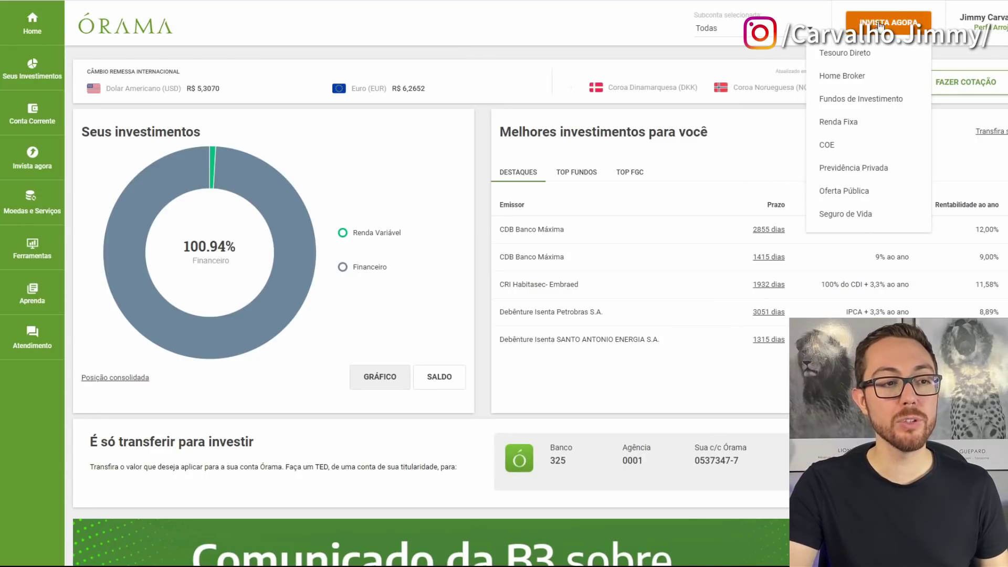
pyautogui.click(846, 77)
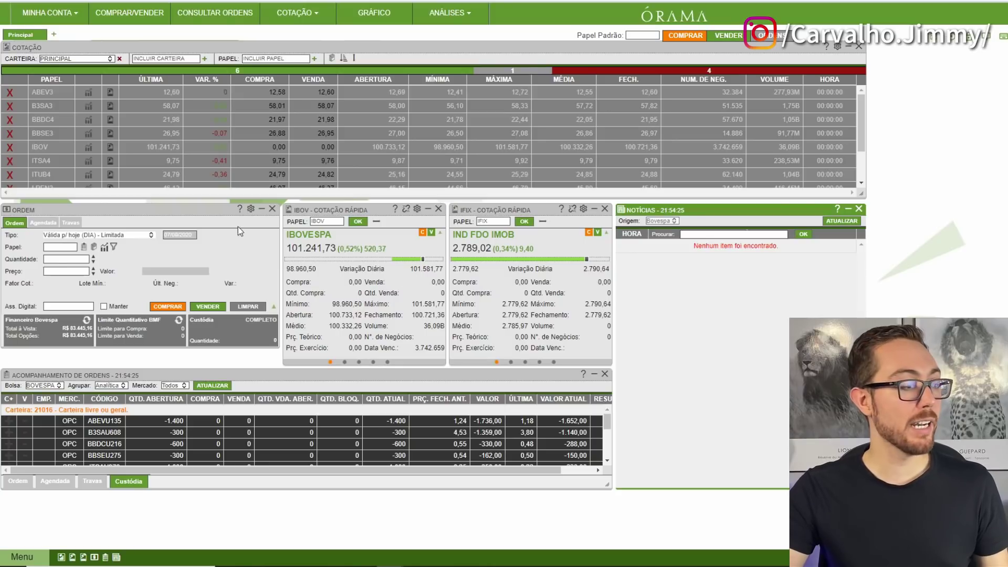
pyautogui.click(57, 245)
pyautogui.write('petr4')
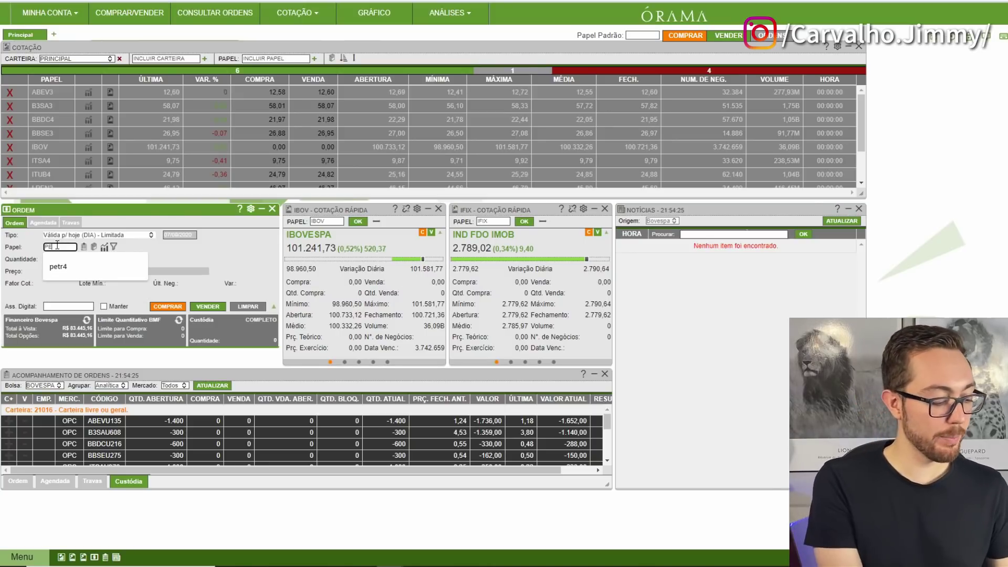
pyautogui.write('210')
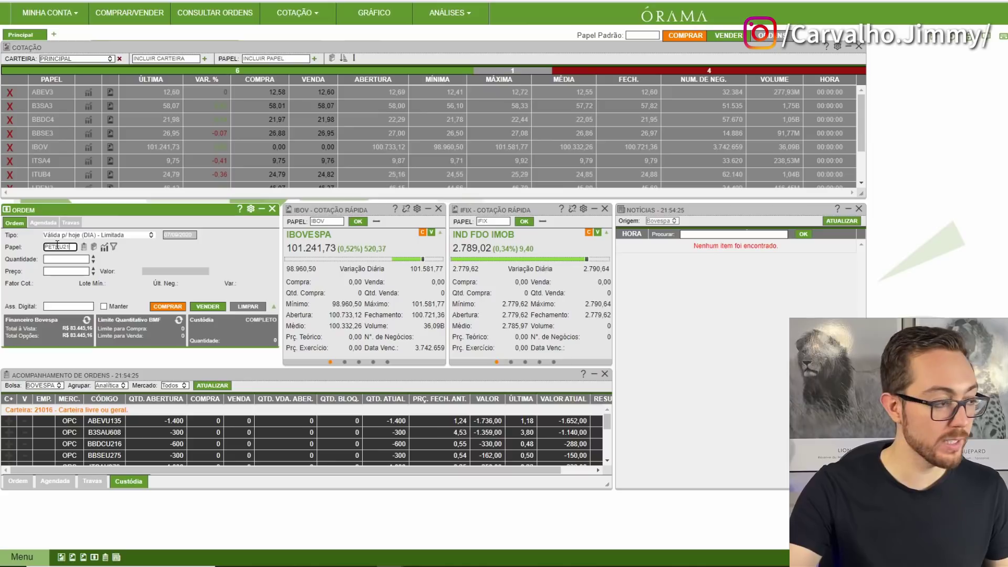
# Set the PETRU210 order's quantity to 100 and price to 0,16
pyautogui.click(61, 258)
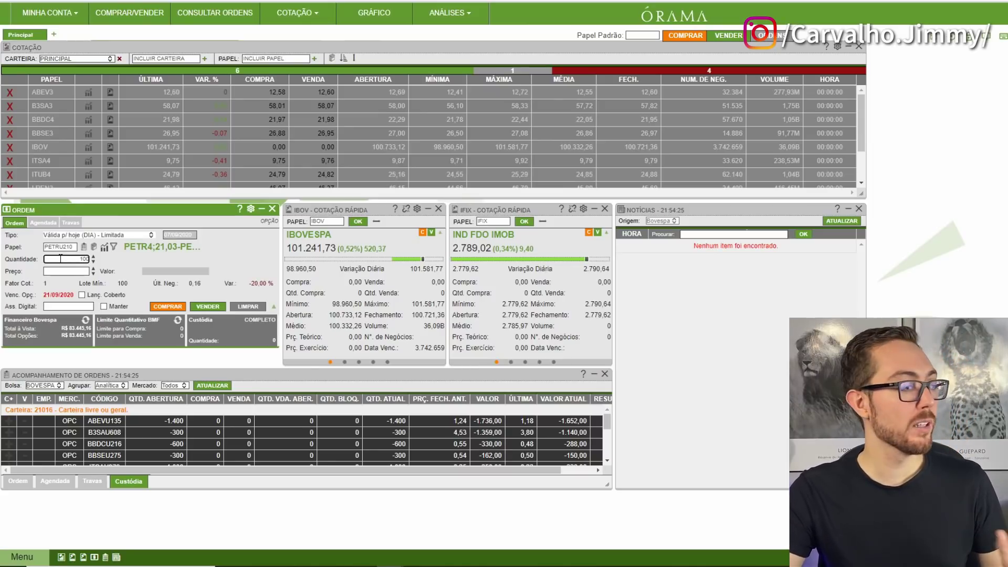
pyautogui.click(78, 270)
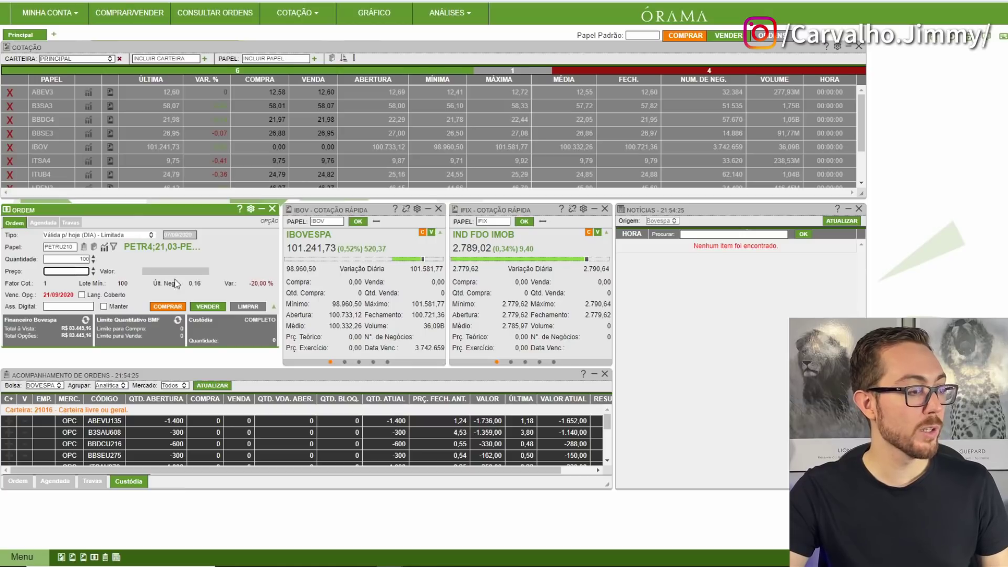
pyautogui.write('0,16')
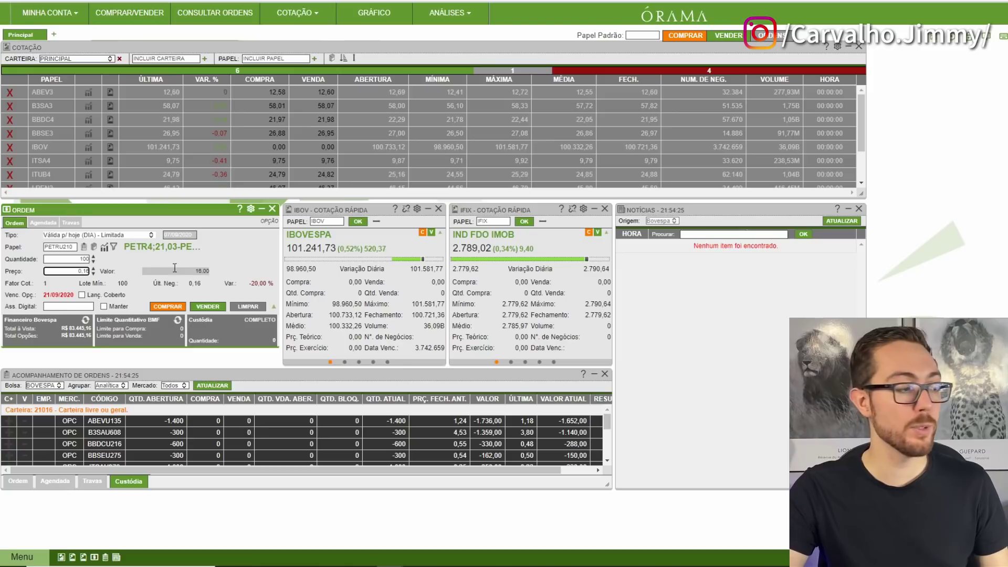
pyautogui.click(77, 279)
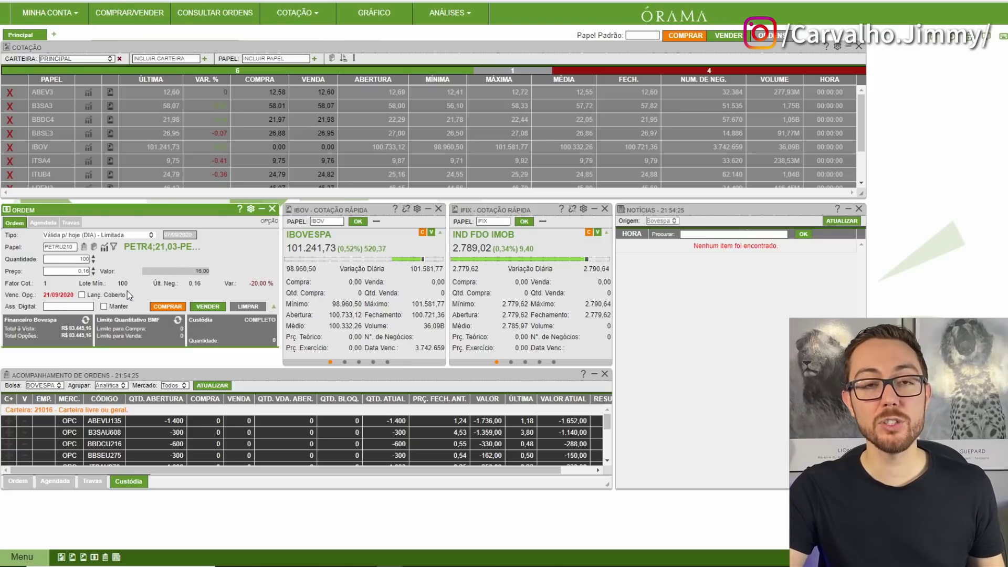